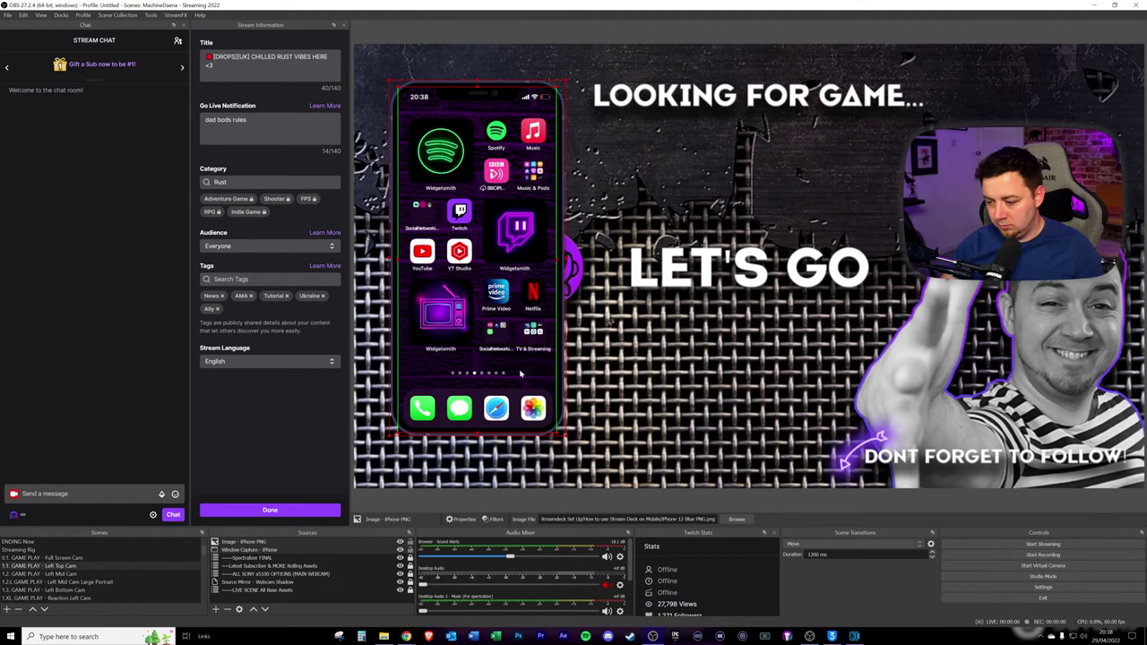
- Drag the 'Image - iPhone PNG' source about 10 pixels right and 5 down in the preview
left_click_drag(520, 375, 530, 379)
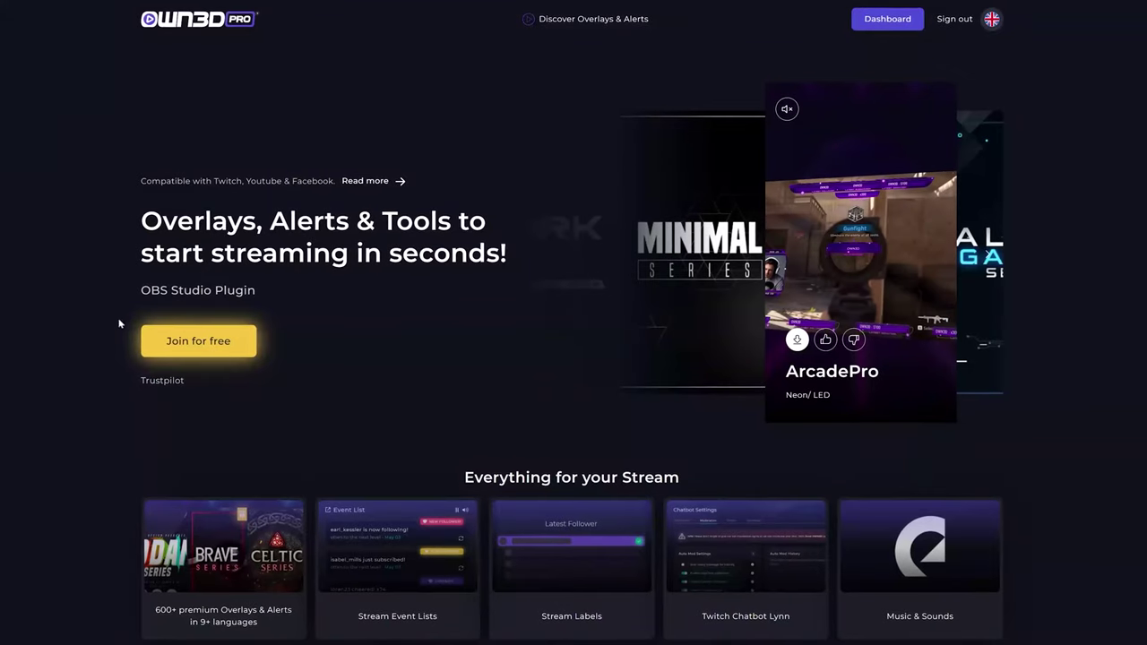
- Enter the OWN3D Pro dashboard via Join for free and scroll through the overlays
left_click(154, 352)
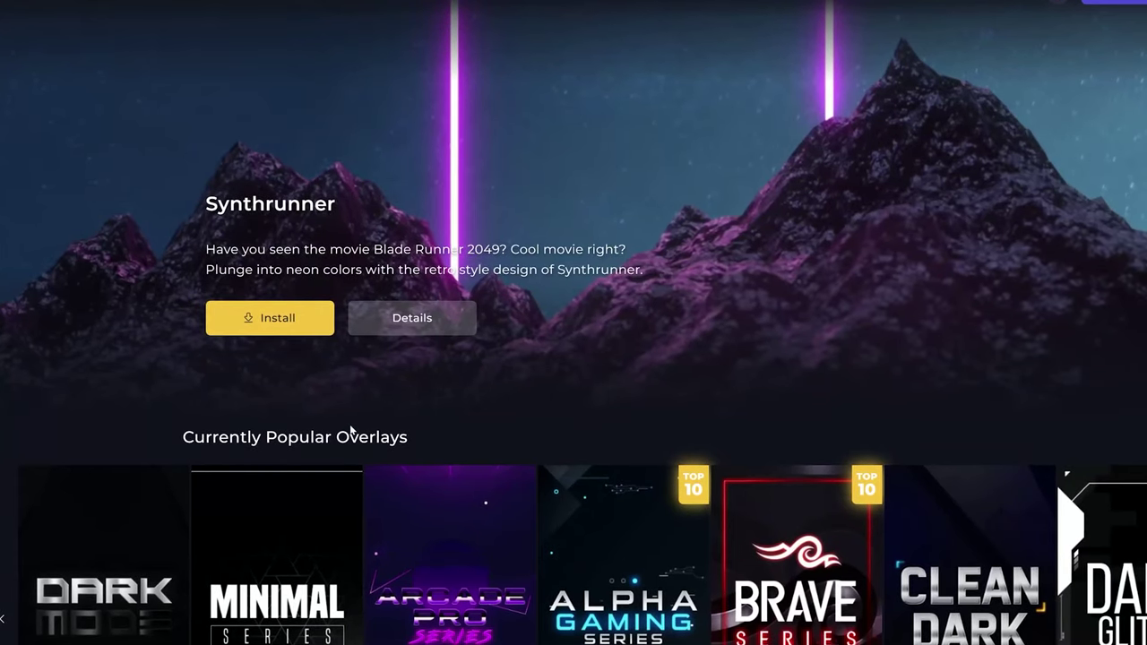
scroll(463, 396, "down", 5)
scroll(463, 395, "down", 3)
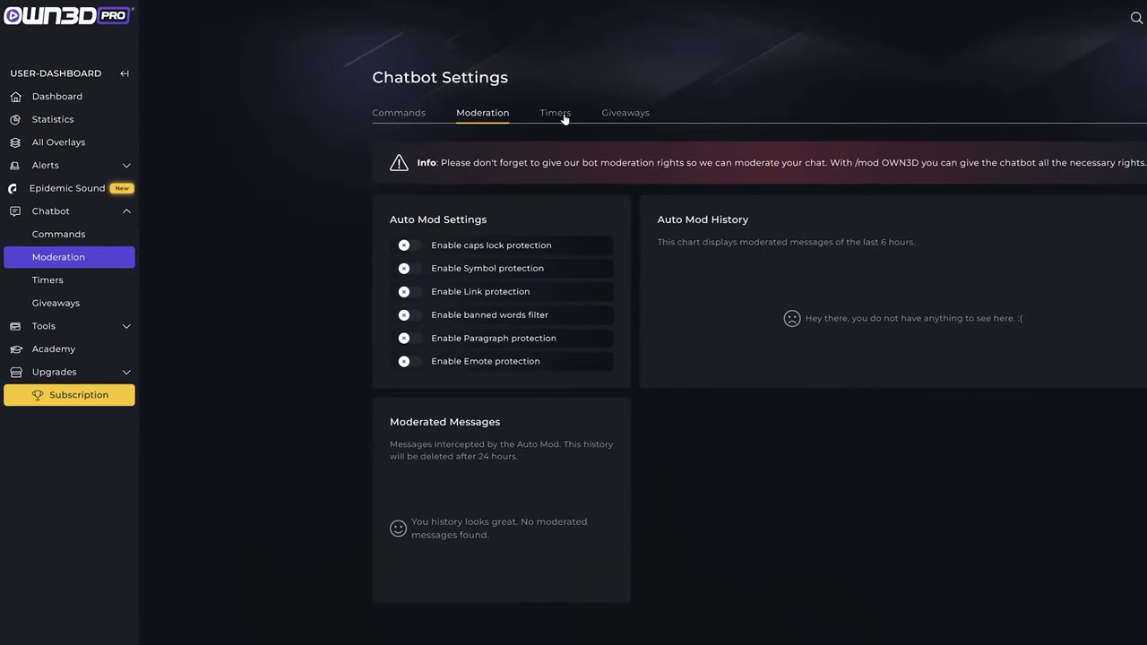
- Browse the chatbot's Timers and Giveaways settings, ending on the empty Timers page
left_click(561, 116)
left_click(638, 120)
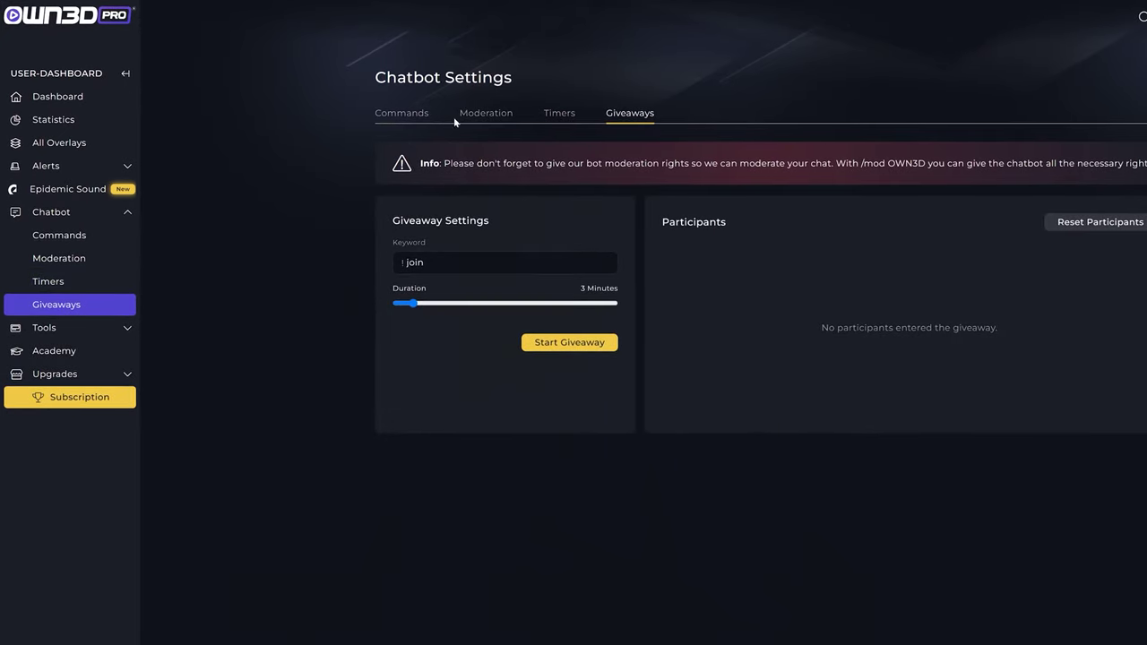
left_click(69, 283)
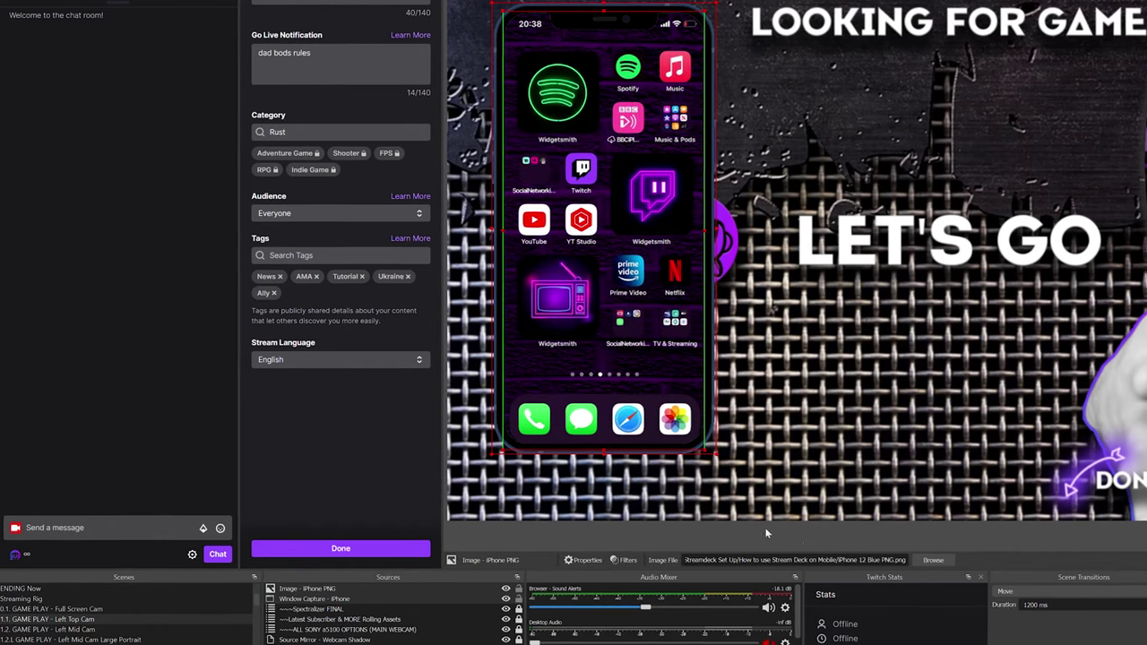
- Drag the 'Image - iPhone PNG' source about 14 pixels right and 7 down in the preview
mouse_move(658, 377)
left_mouse_down()
mouse_move(688, 384)
mouse_move(670, 383)
left_mouse_up()
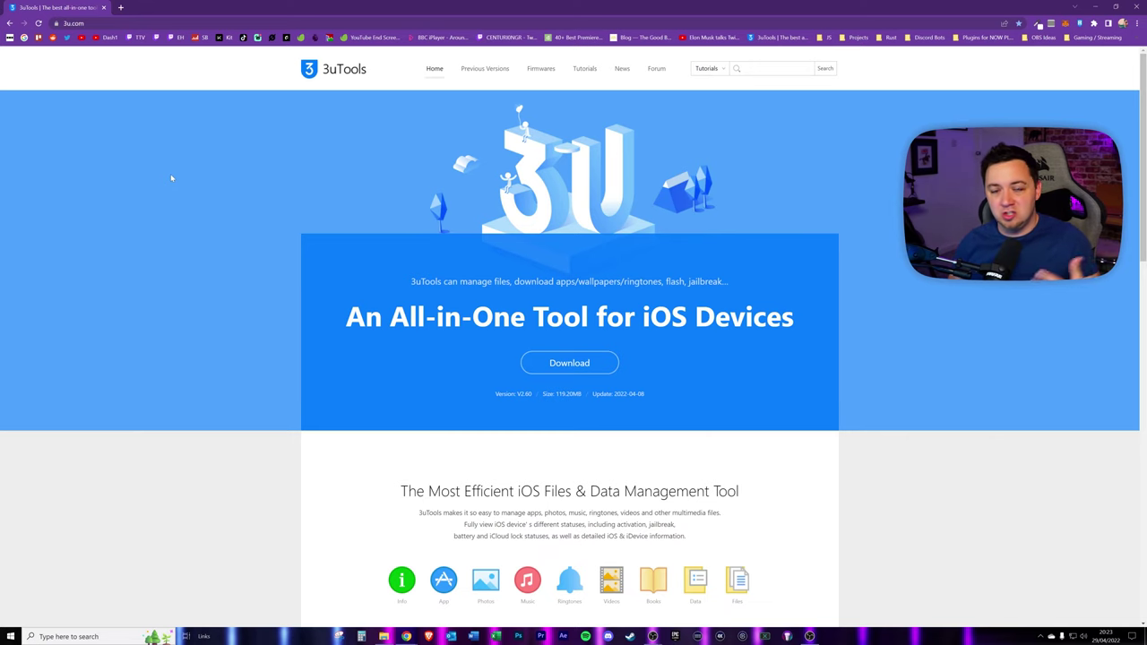
- Download the 3uTools installer from 3u.com and run it until installation succeeds
key("ctrl+l")
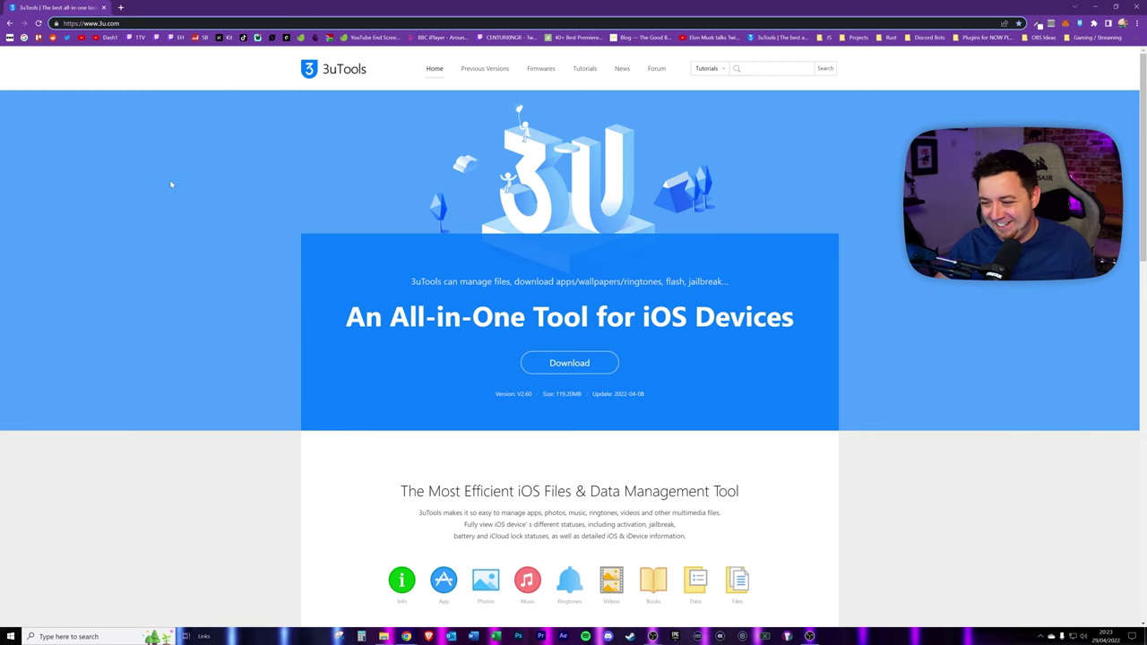
left_click(171, 184)
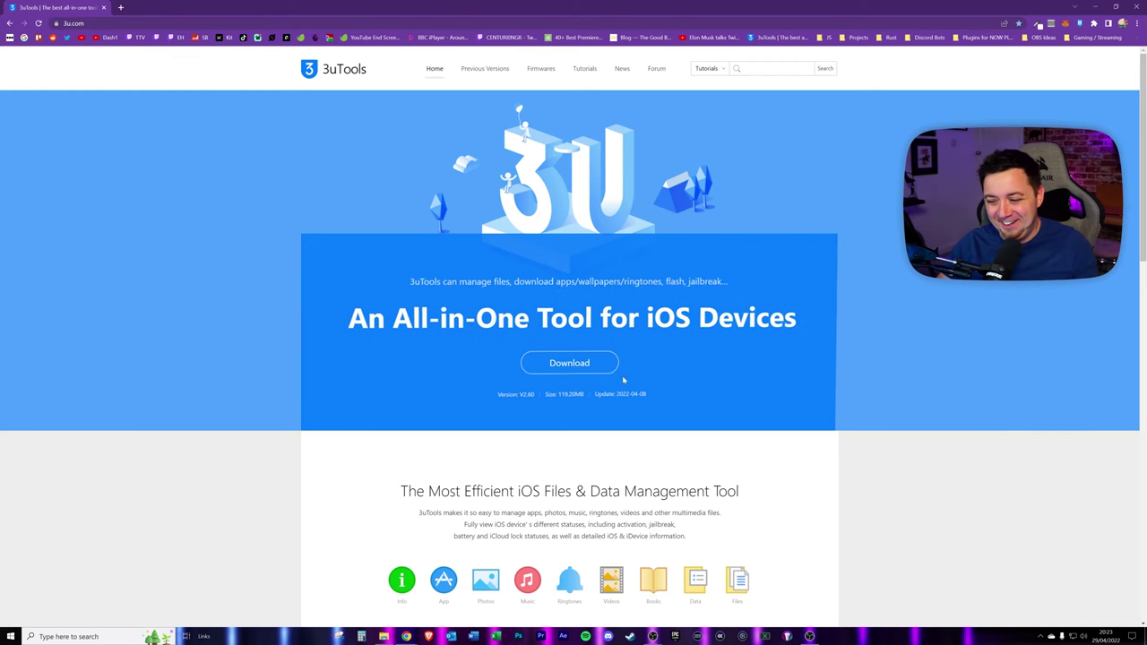
left_click(567, 364)
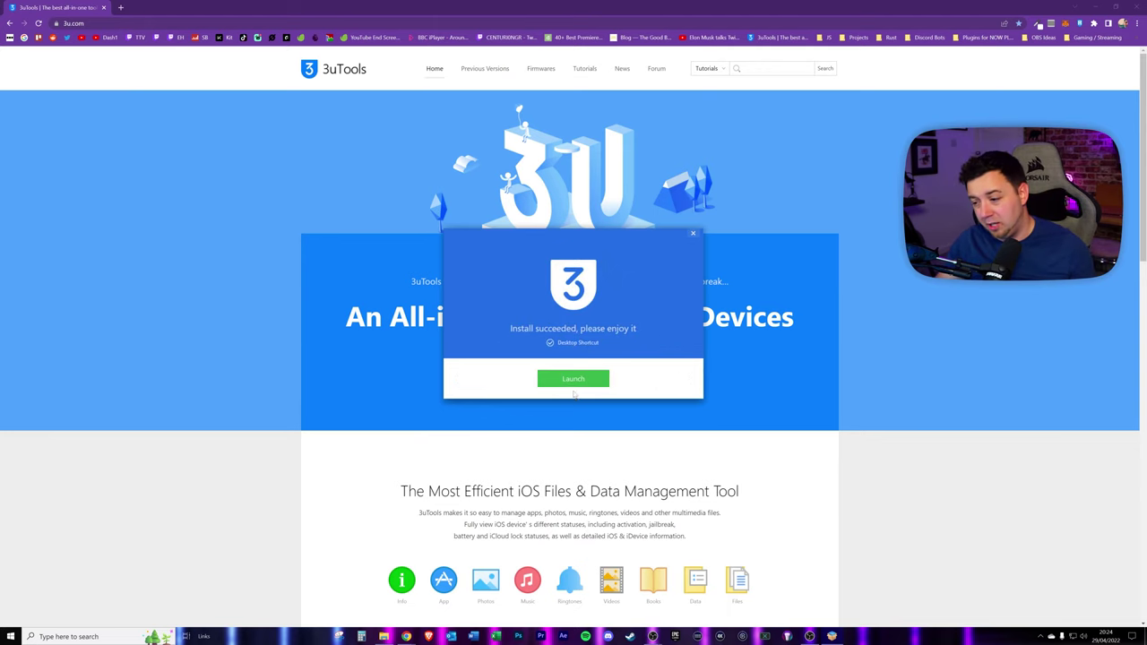
- Launch 3uTools from the installer and close the iTunes/Apple driver install prompt
left_click(571, 380)
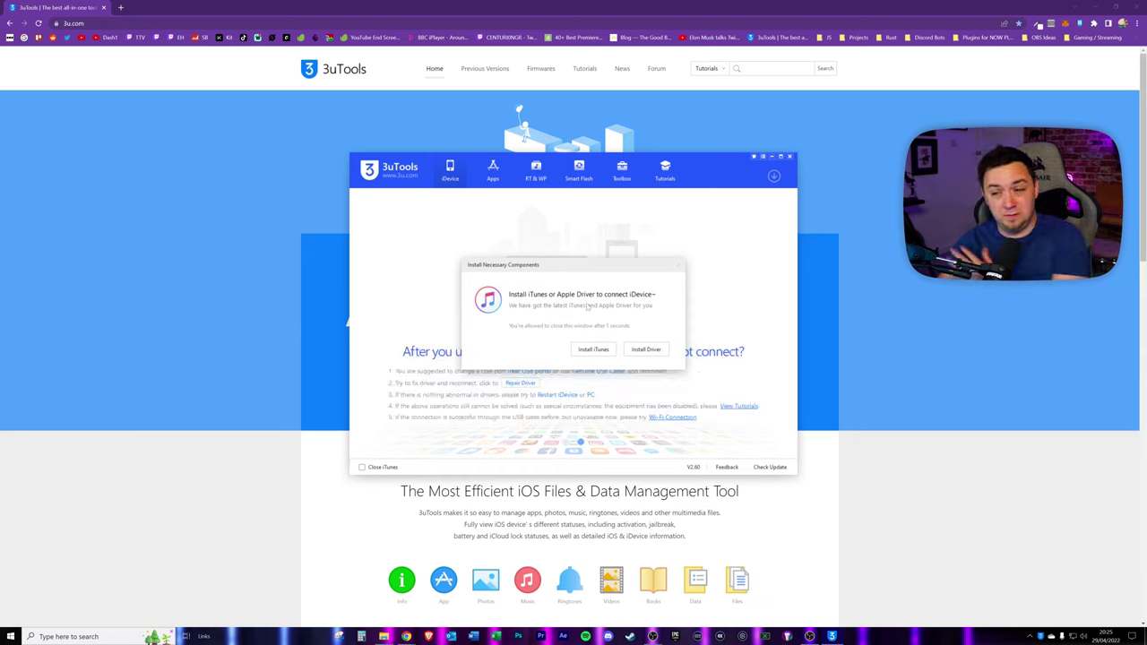
left_click(678, 265)
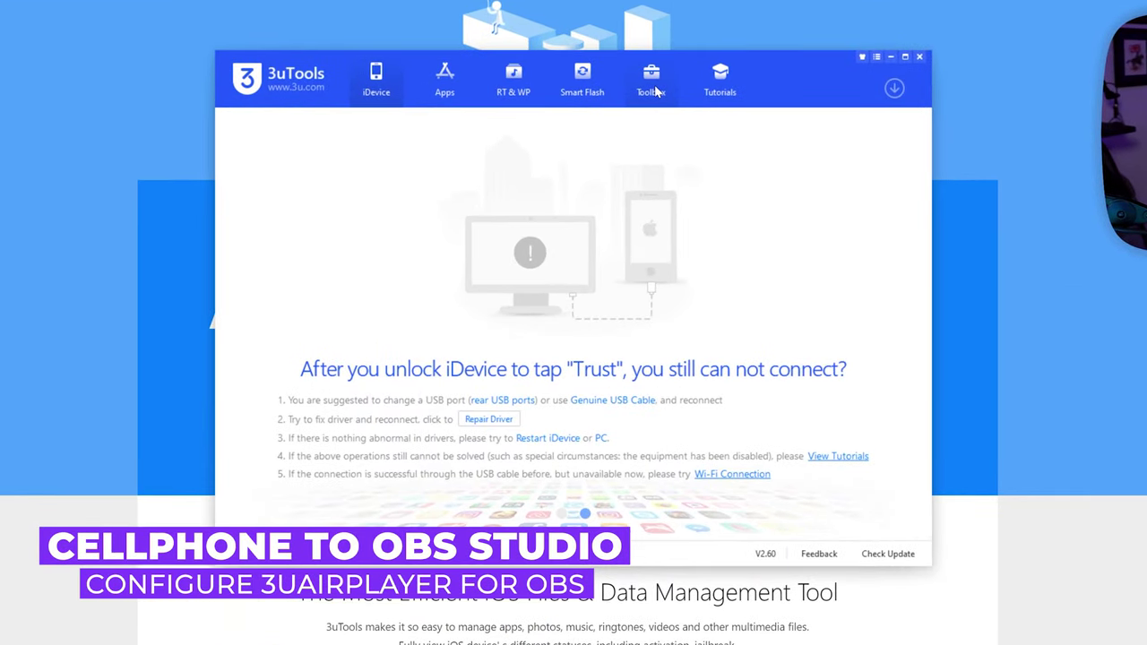
- Start 3uAirPlayer from the Common tools in the 3uTools Toolbox
left_click(653, 86)
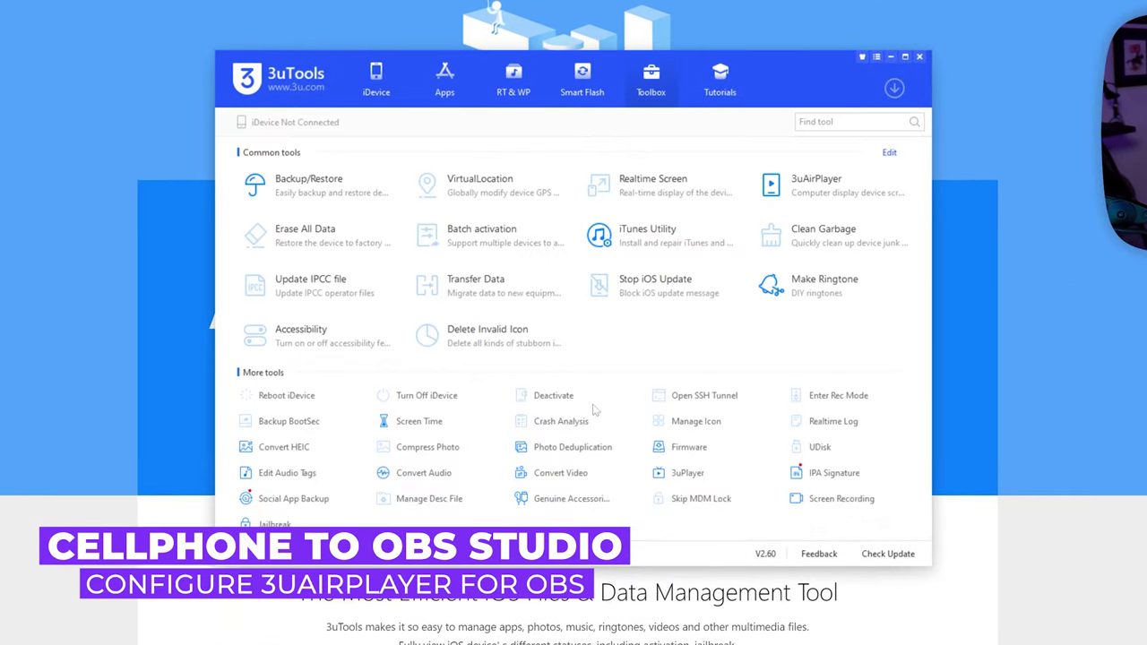
left_click(834, 188)
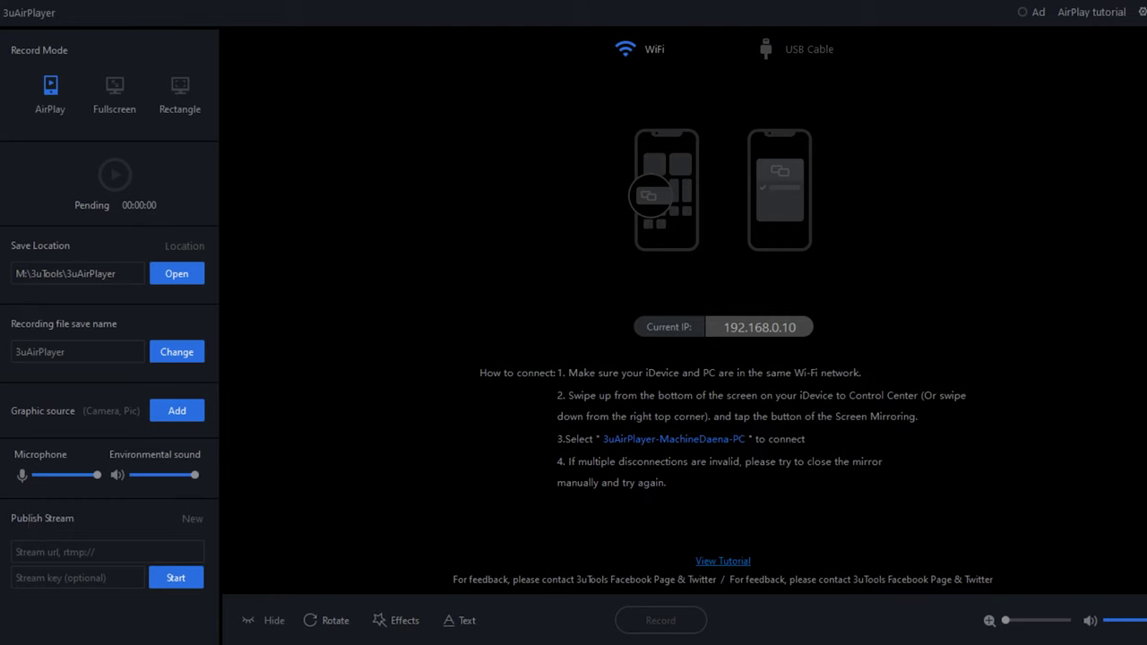
- Select the Stream url and Stream key fields, then mirror the iPhone to 3uAirPlayer over Wi-Fi
left_click(65, 550)
left_click(79, 578)
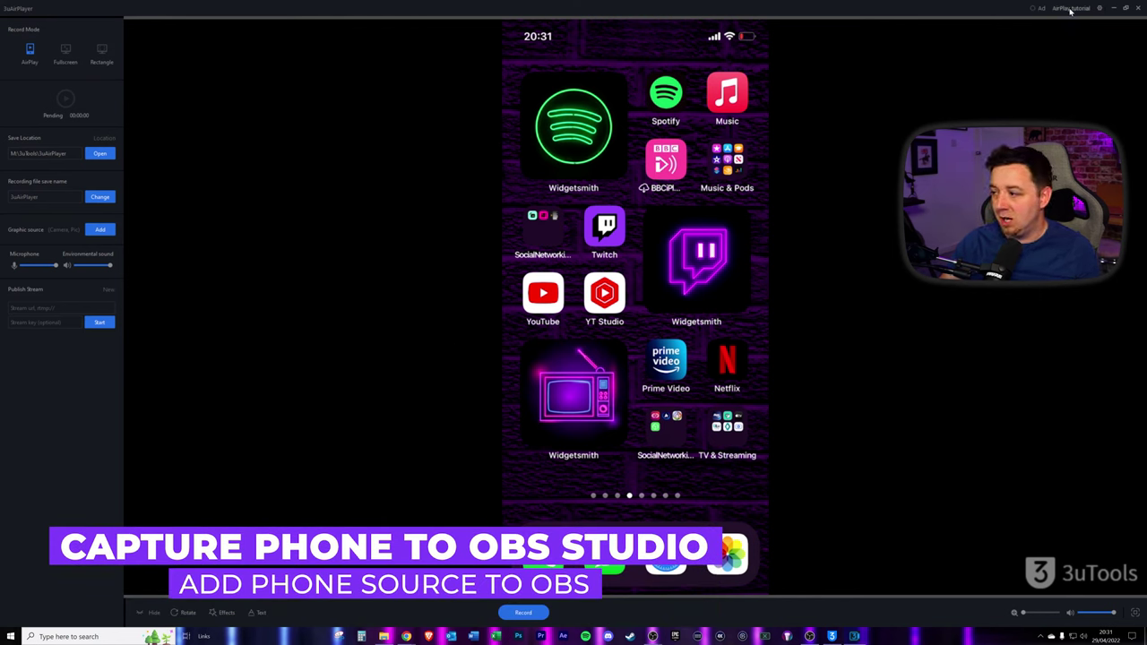
- Set 3uAirPlayer screen quality to 60 fps and 2560 * 1600 (Maximize) resolution, then save
left_click(1100, 8)
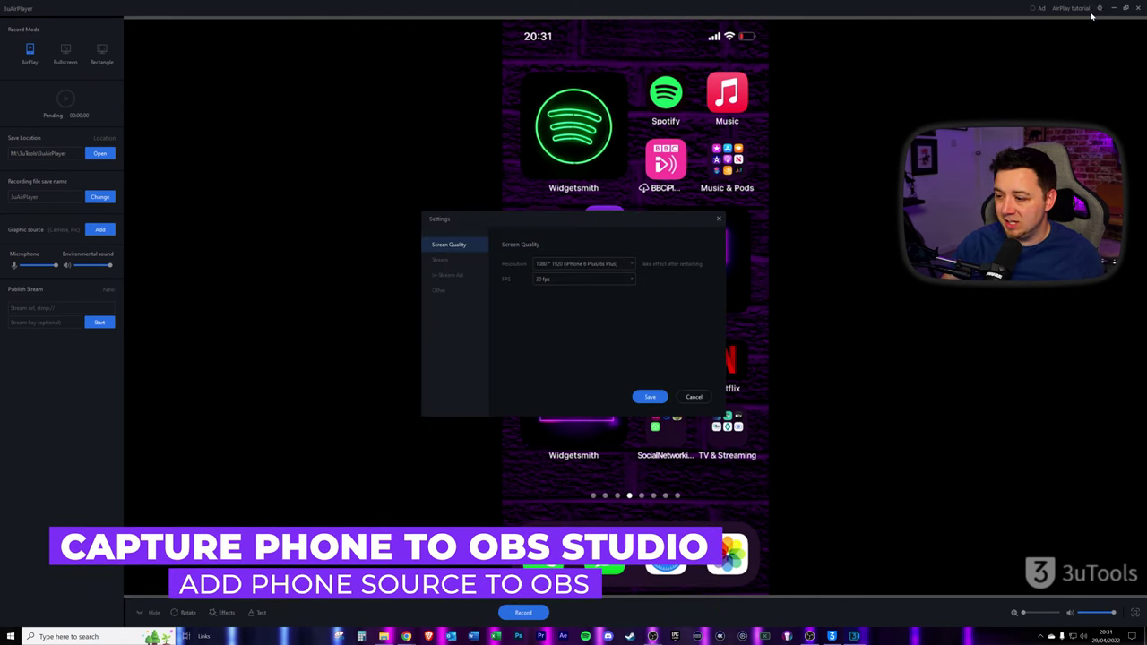
left_click(556, 280)
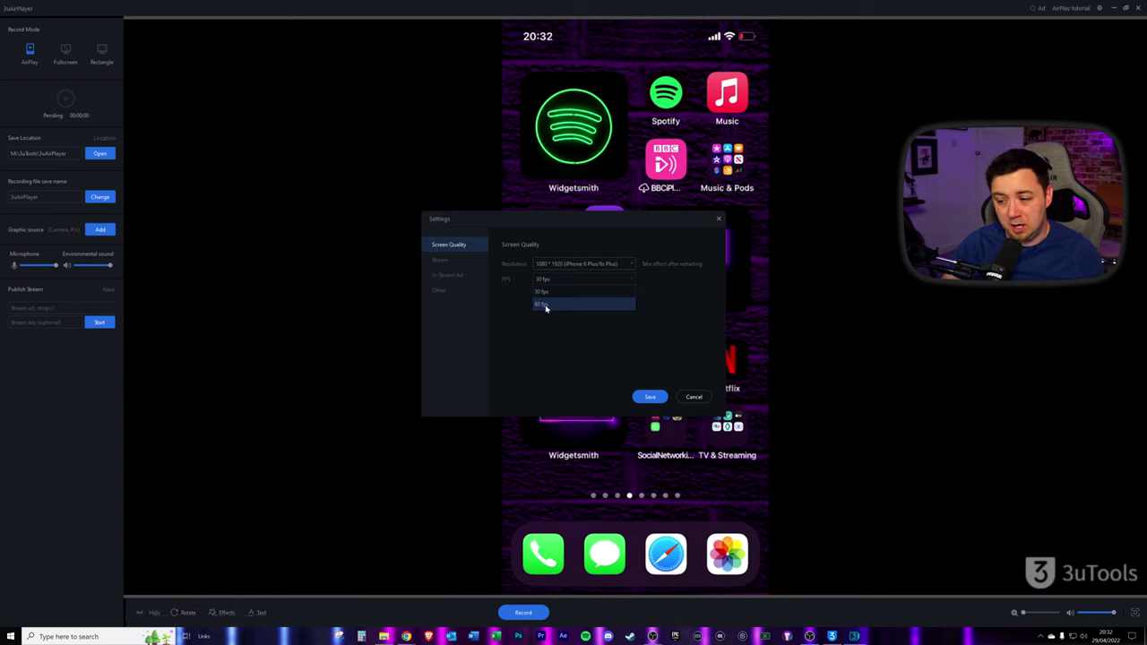
left_click(546, 305)
left_click(596, 264)
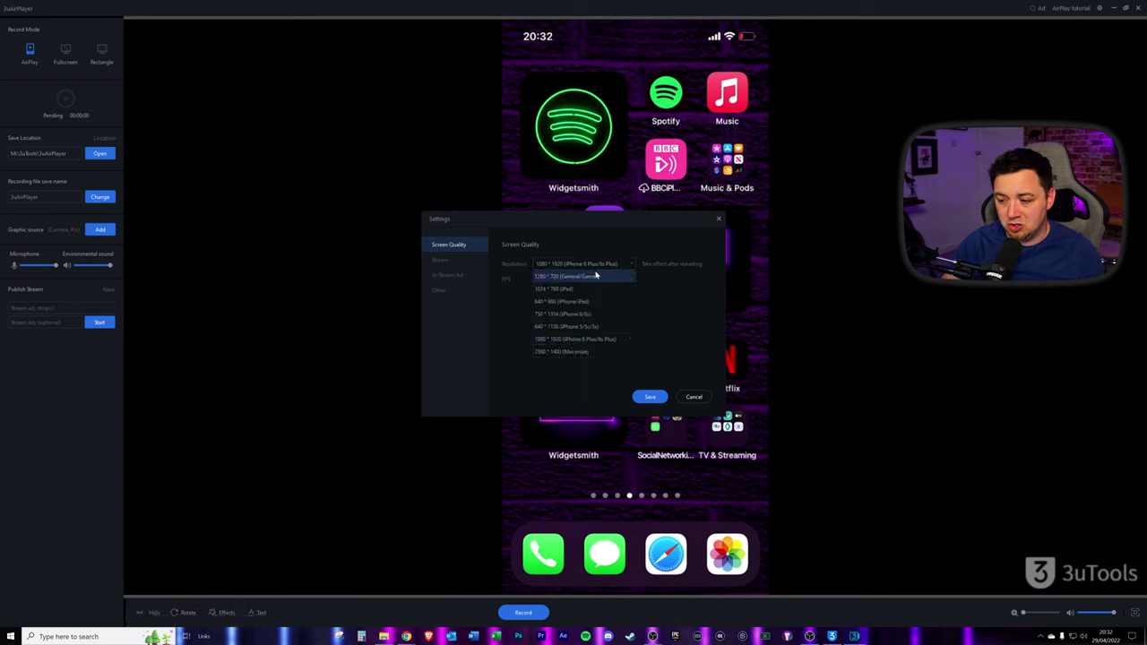
left_click(575, 354)
left_click(649, 397)
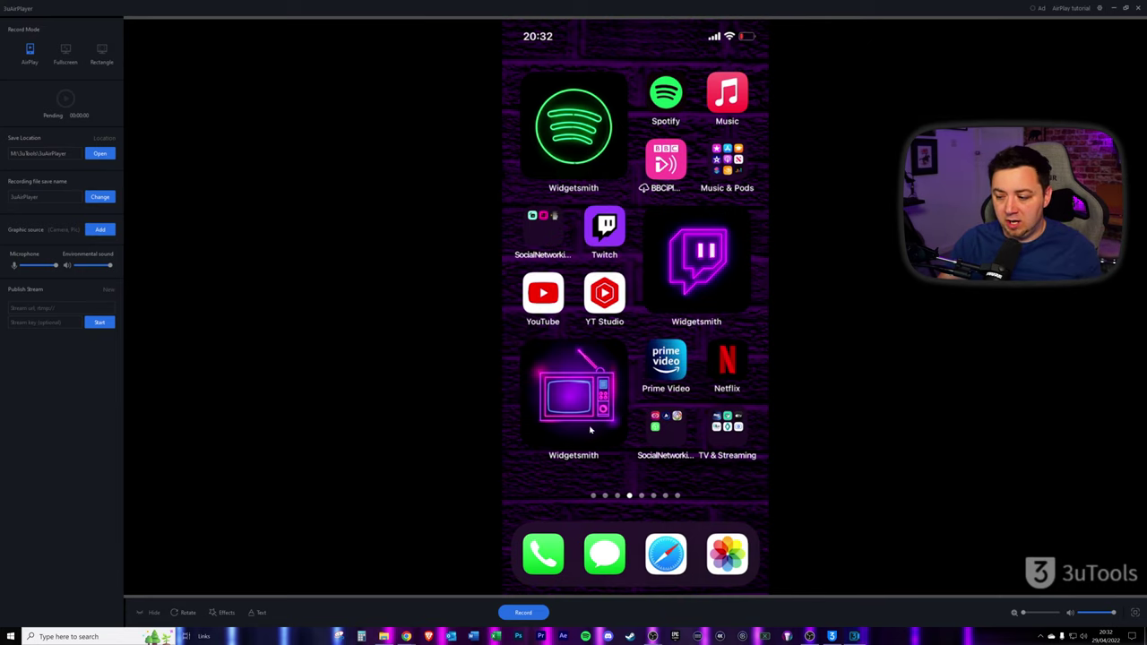
- Close 3uAirPlayer and 3uTools, quit a background tray app, then relaunch 3uAirPlayer from the toolbox
left_click(1139, 12)
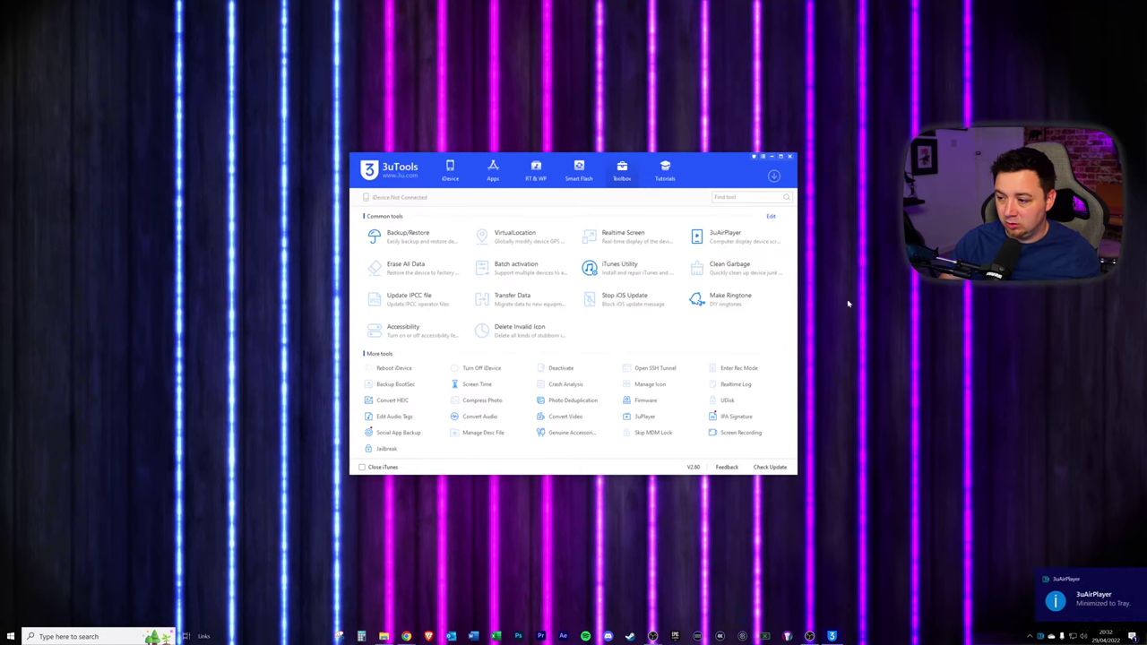
left_click(787, 163)
left_click(1030, 636)
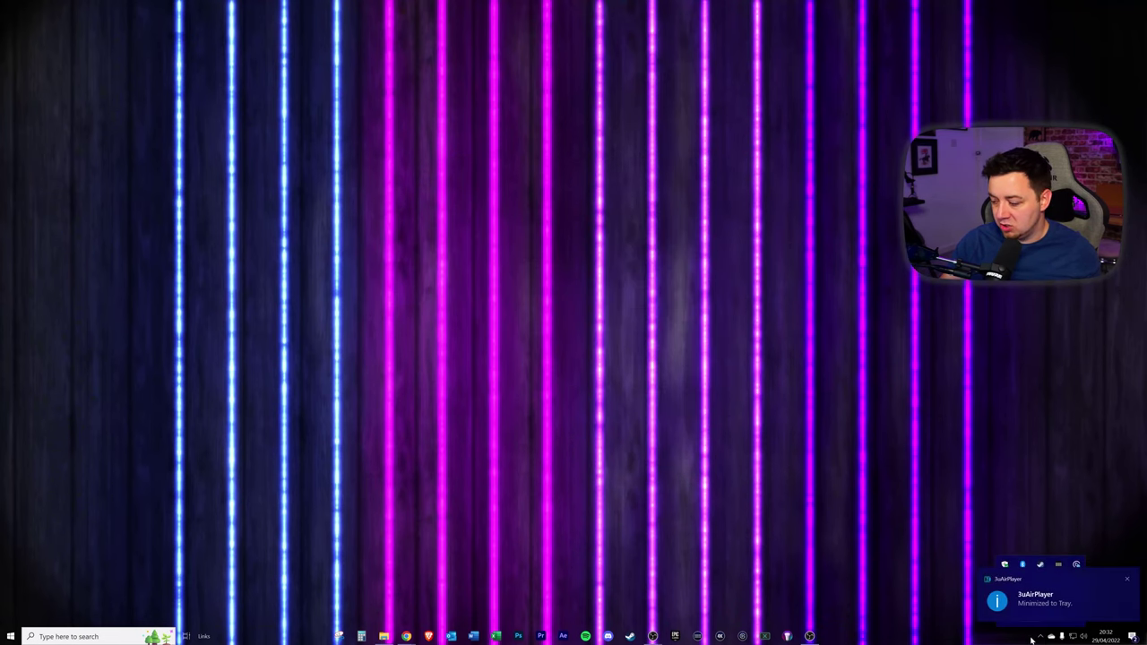
right_click(1006, 618)
left_click(1031, 599)
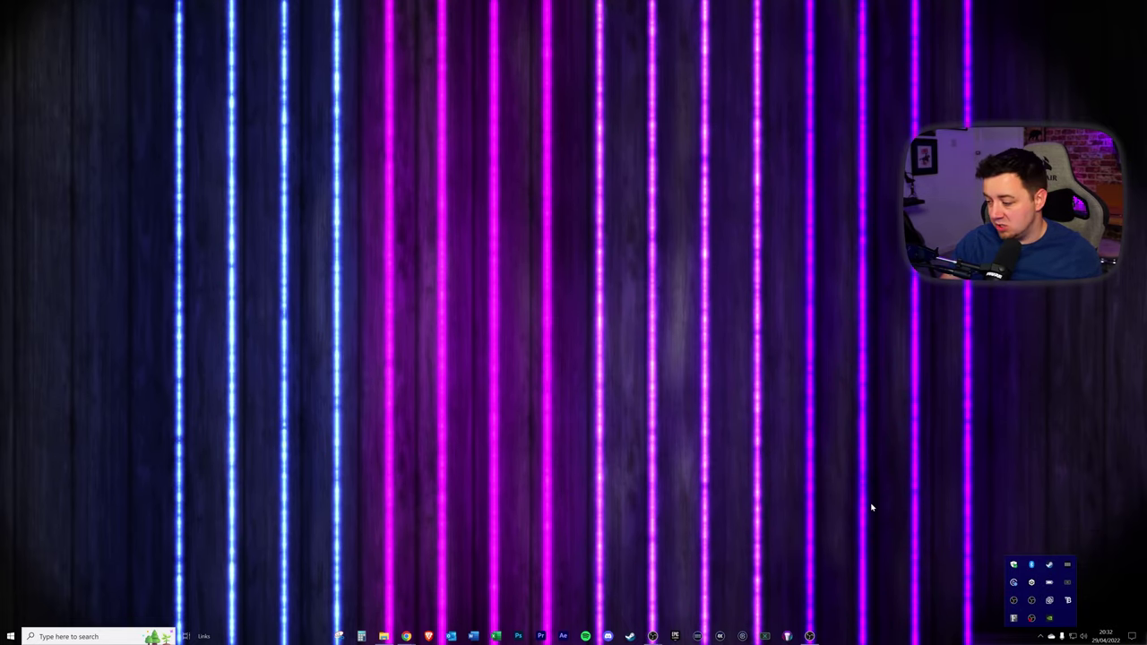
left_click(886, 554)
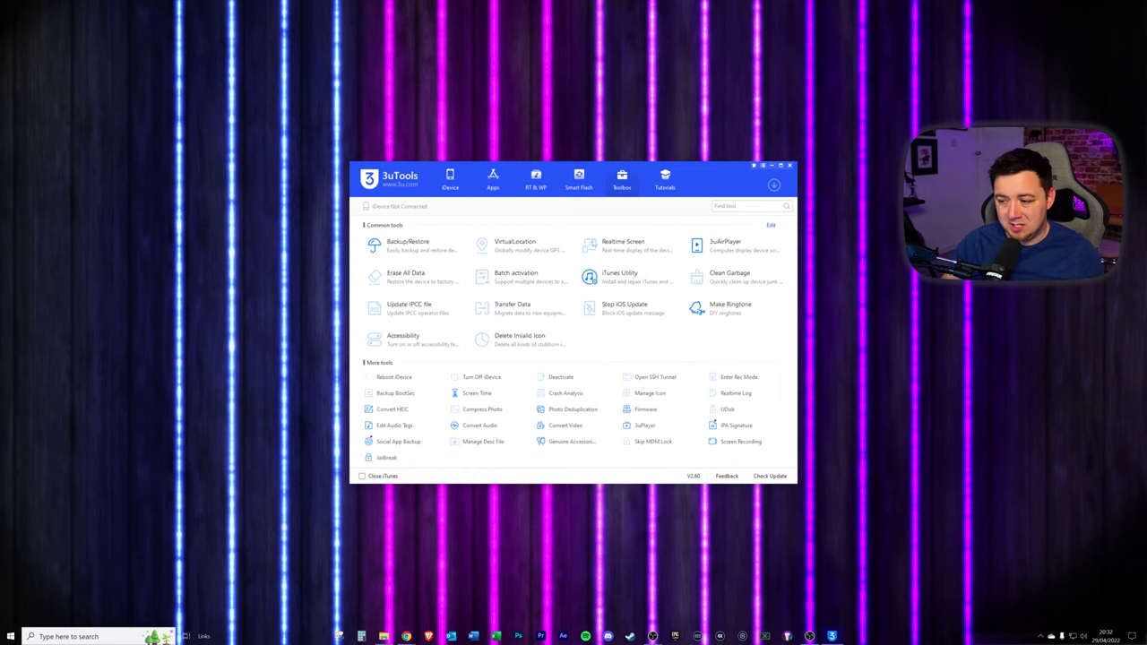
left_click(714, 250)
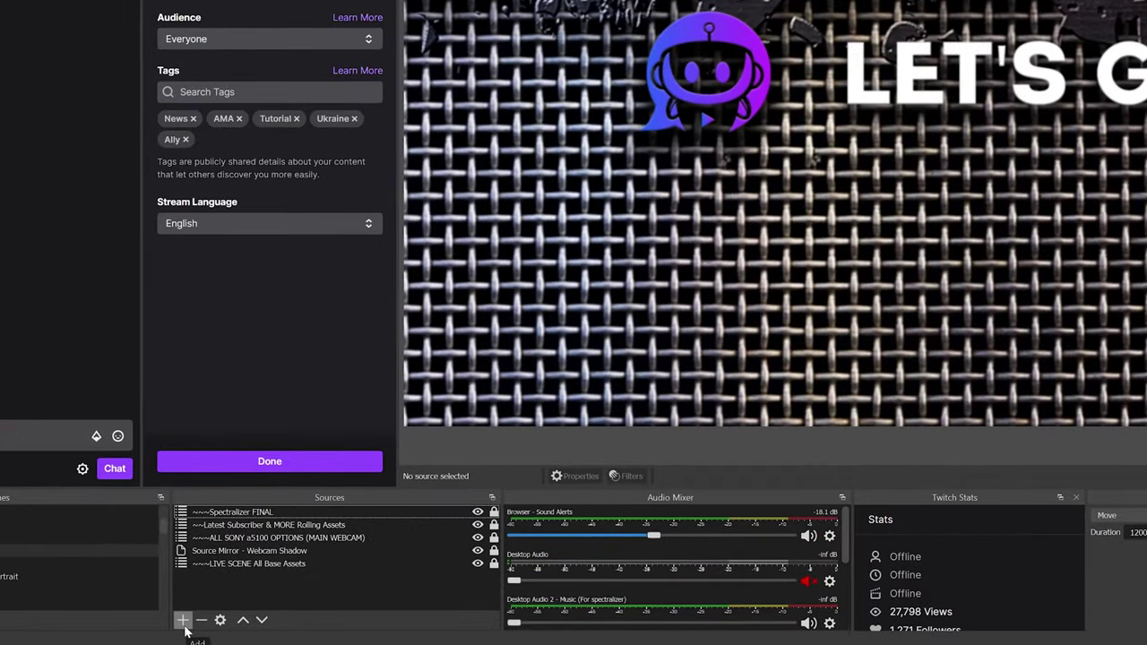
- Add a Window Capture source named 'Window Capture - iPhone' capturing [3uAirPlayer.exe]: 3uAirPlayer
left_click(183, 620)
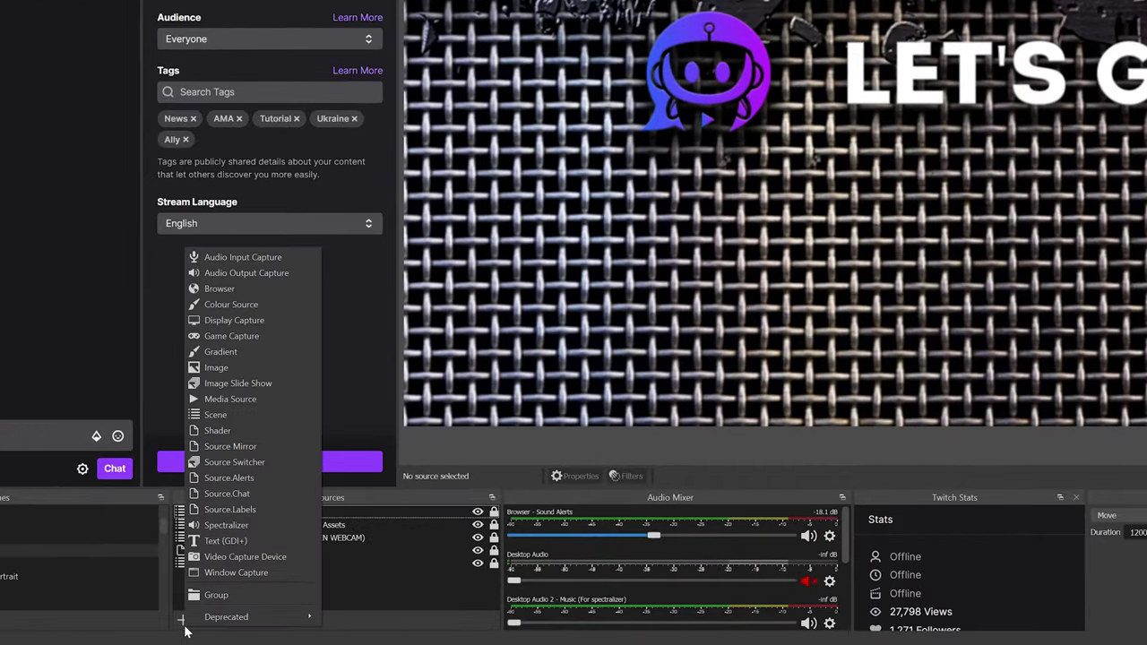
left_click(274, 575)
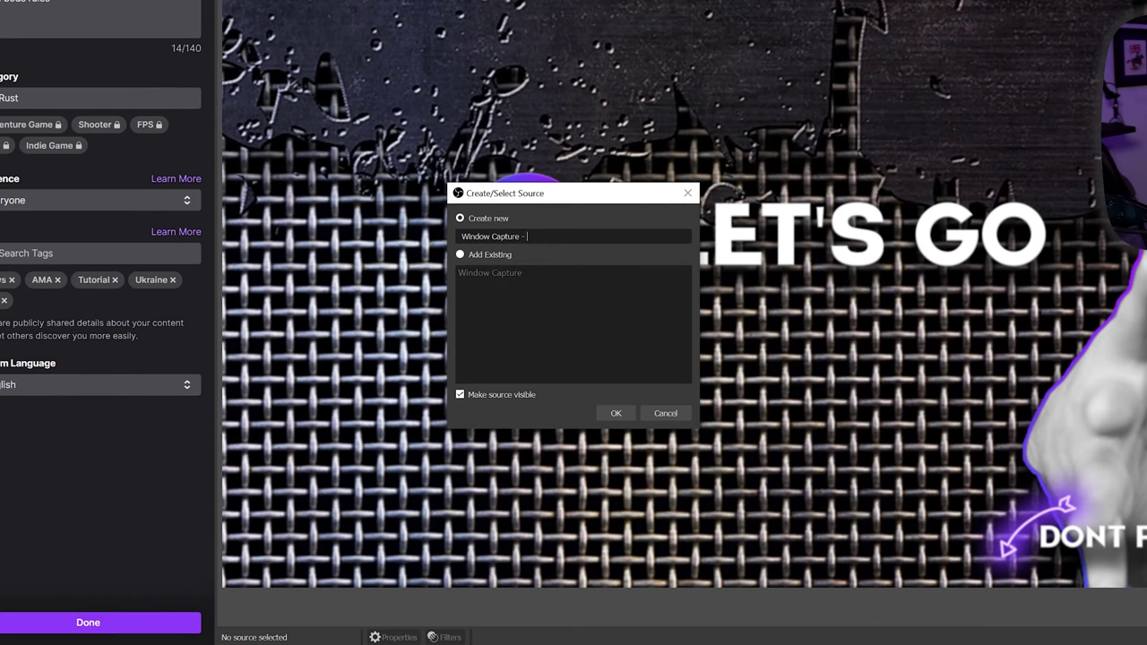
type("- iPhone")
left_click(616, 413)
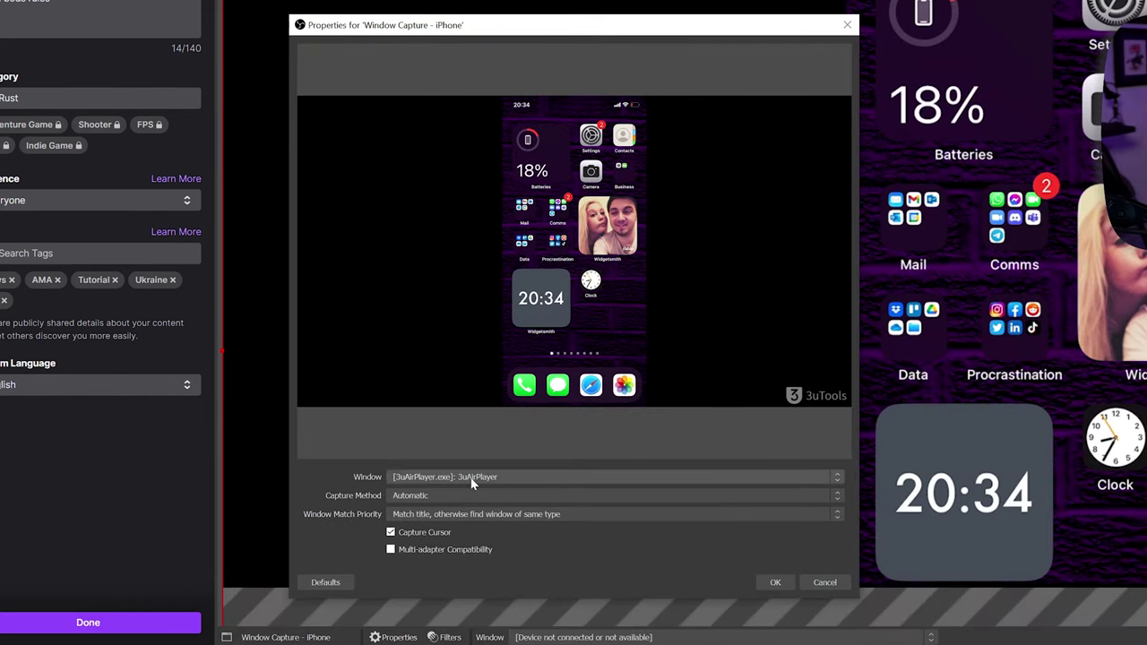
left_click(497, 478)
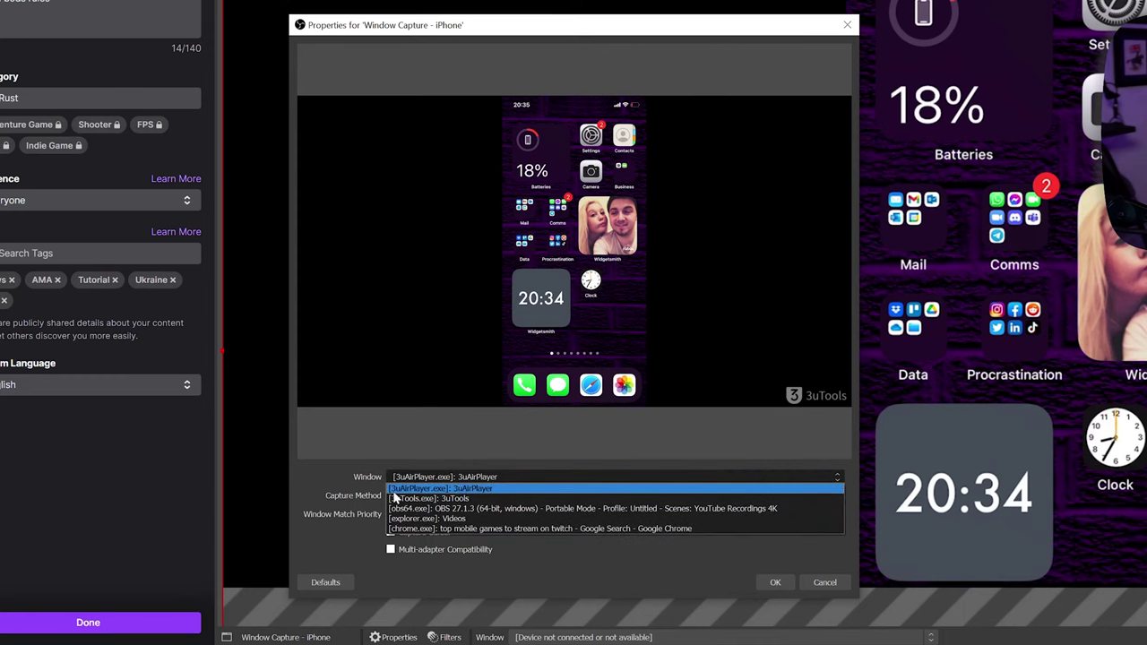
left_click(462, 489)
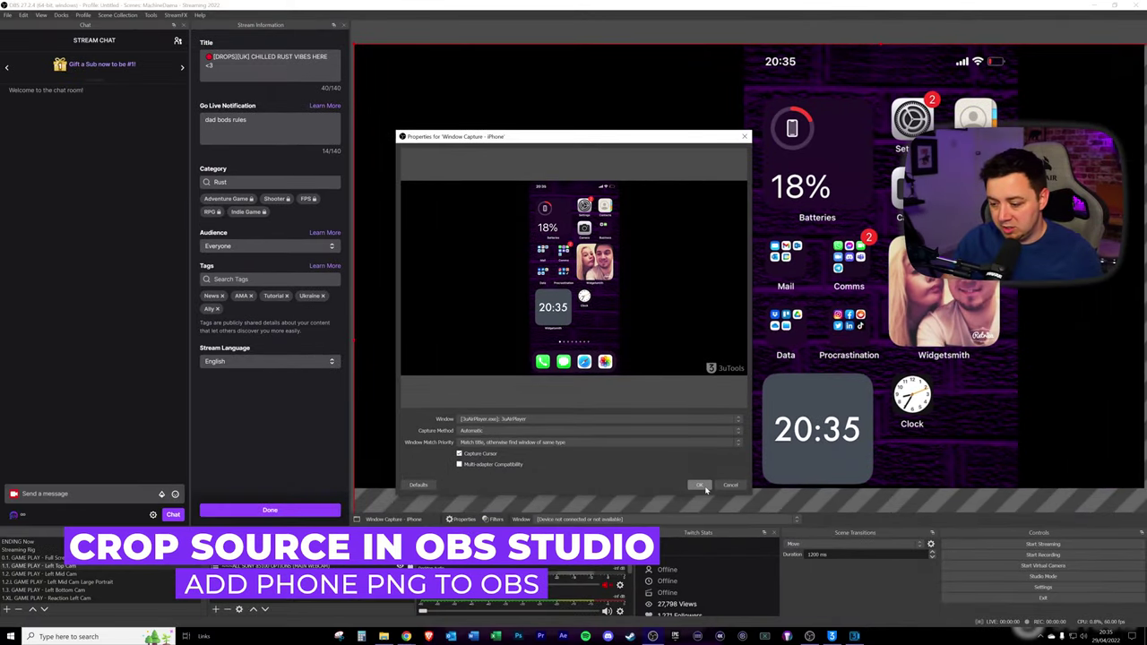
left_click(703, 486)
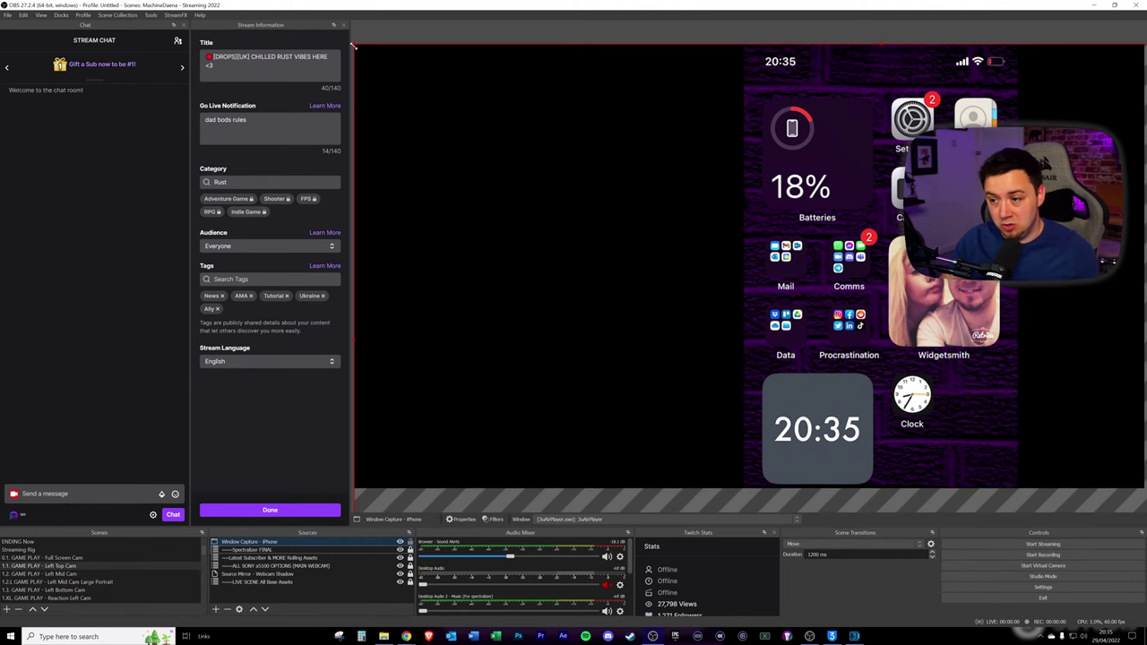
- Shrink the iPhone capture, crop its left and right black bars, and place it on the left
left_click_drag(359, 48, 499, 129)
left_click_drag(696, 215, 586, 171)
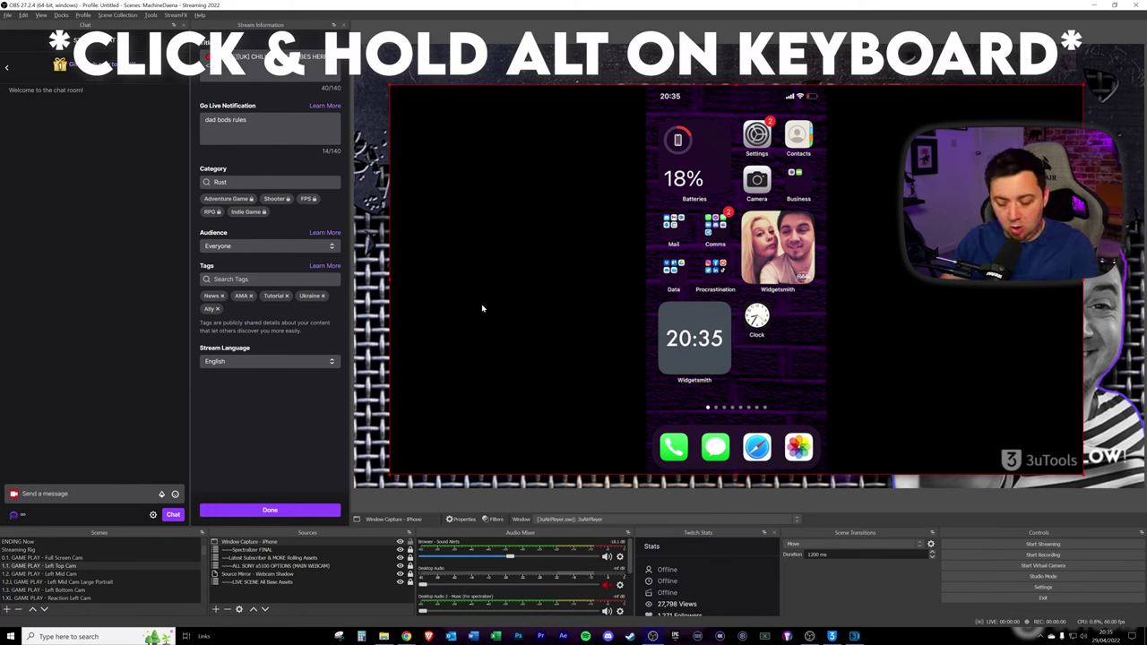
left_click_drag(392, 282, 647, 414)
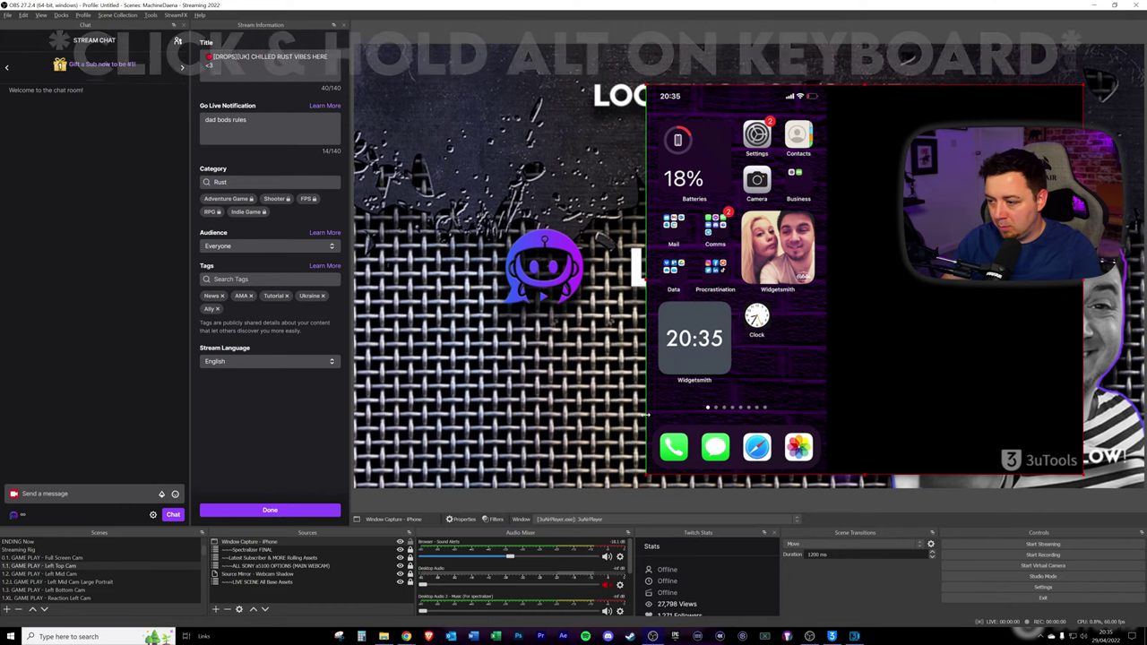
left_click_drag(1085, 281, 822, 281)
left_click_drag(794, 378, 528, 368)
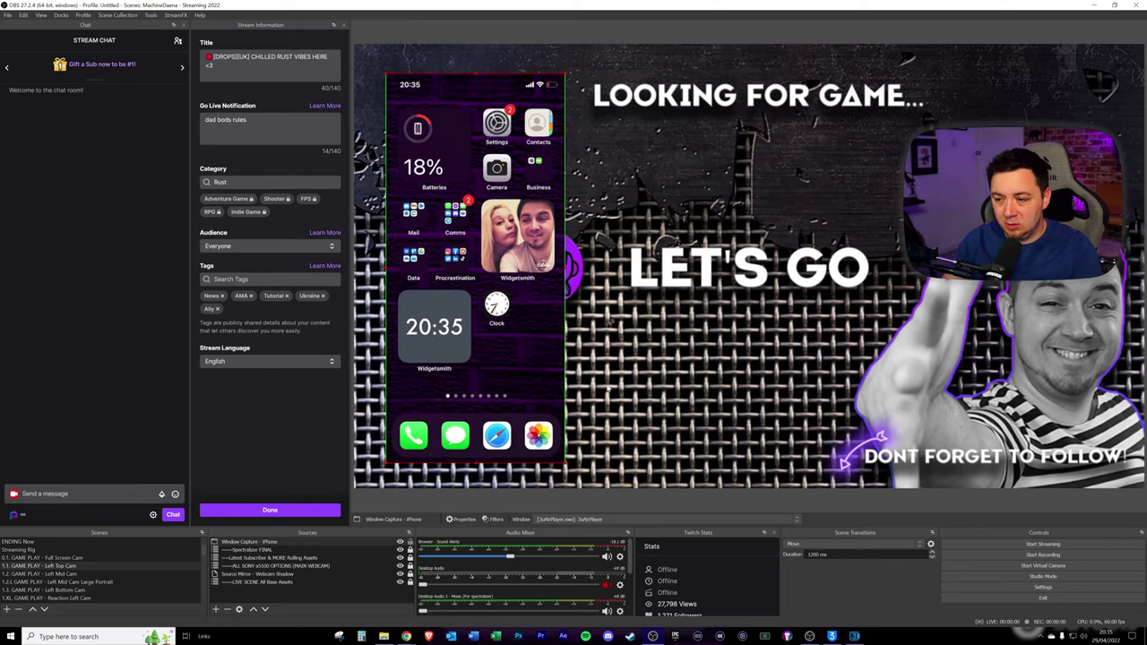
left_click_drag(565, 464, 545, 420)
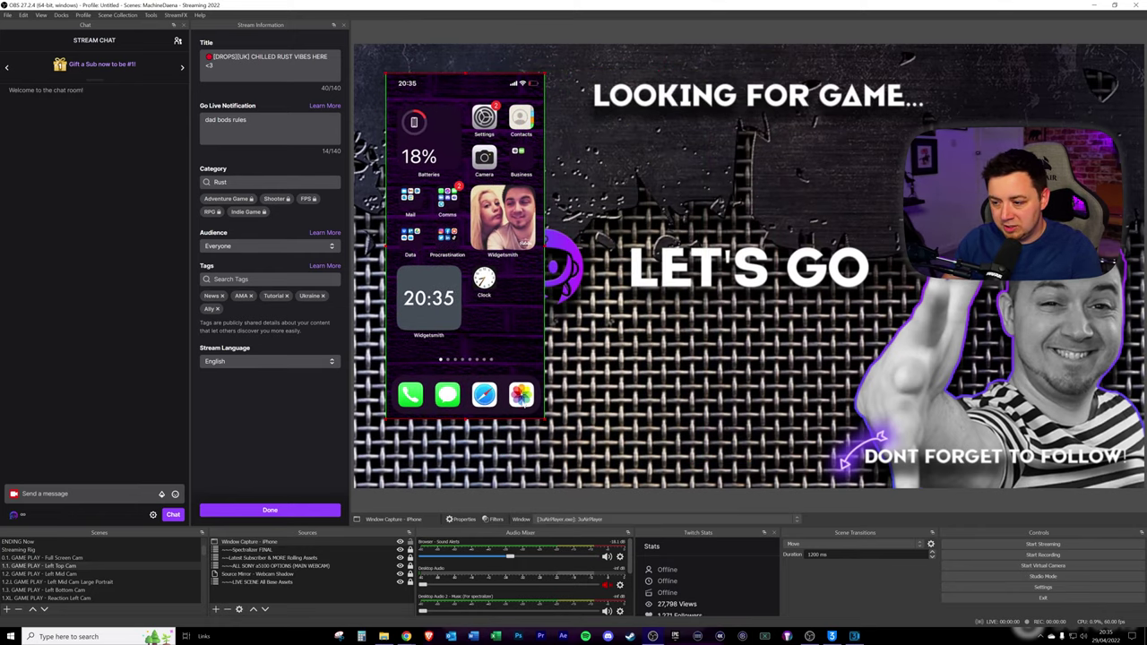
left_click_drag(509, 345, 526, 363)
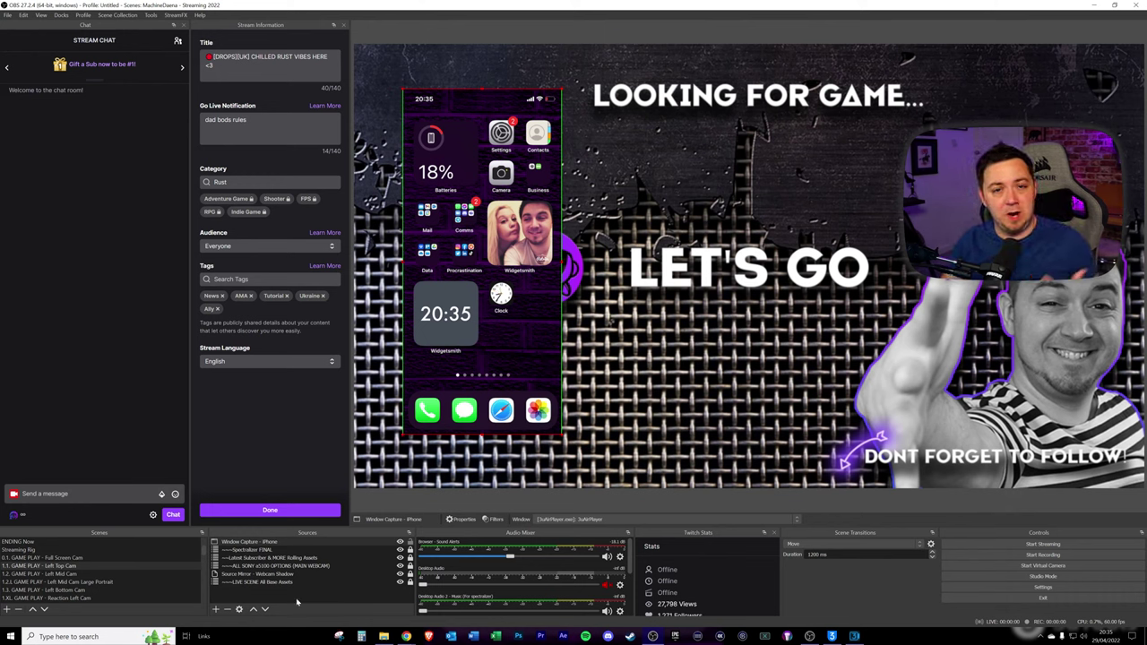
- Add the iPhone frame picture as image source 'Image - iPhone PNG' and size it around the mirrored screen
left_click(215, 609)
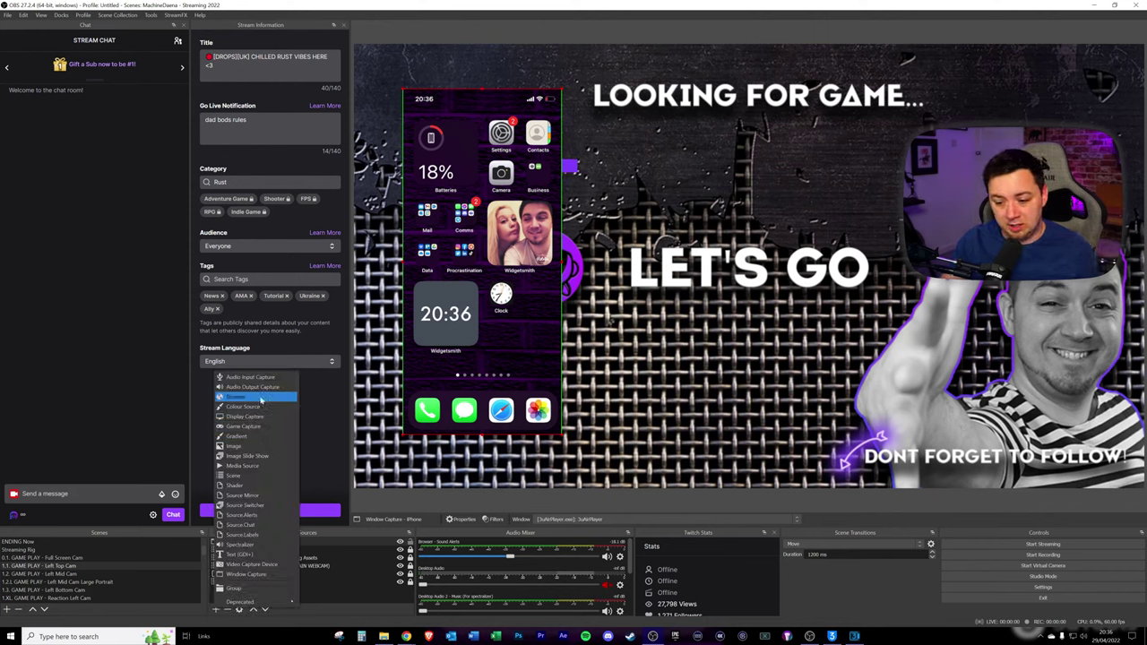
left_click(240, 445)
type("Image - iPhone PNG")
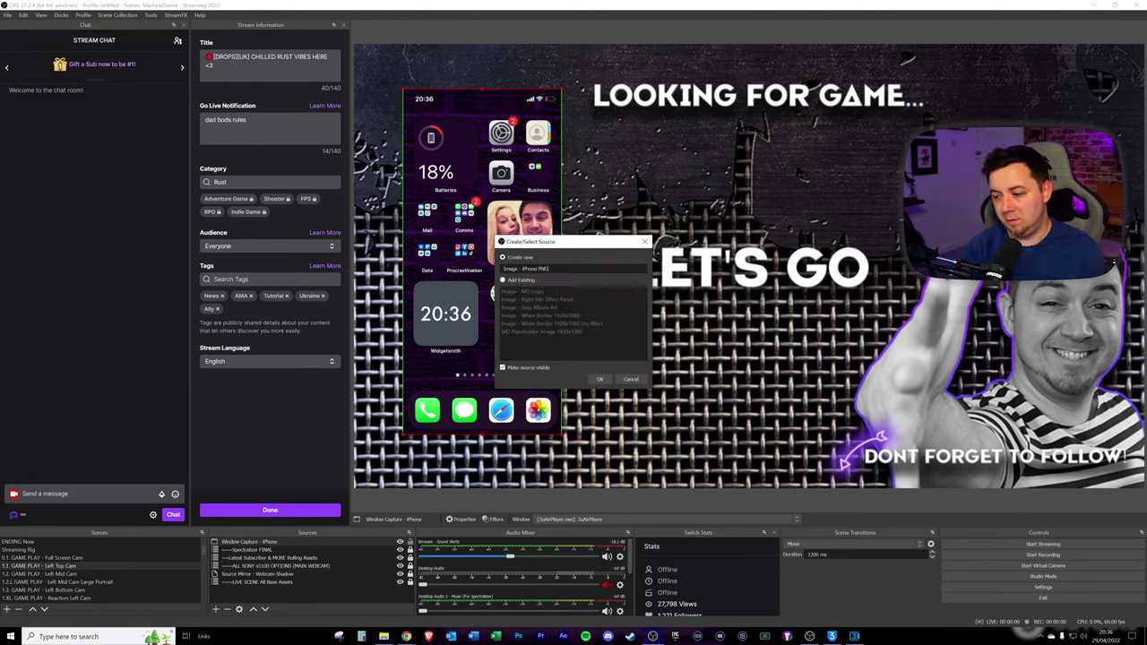
left_click(599, 379)
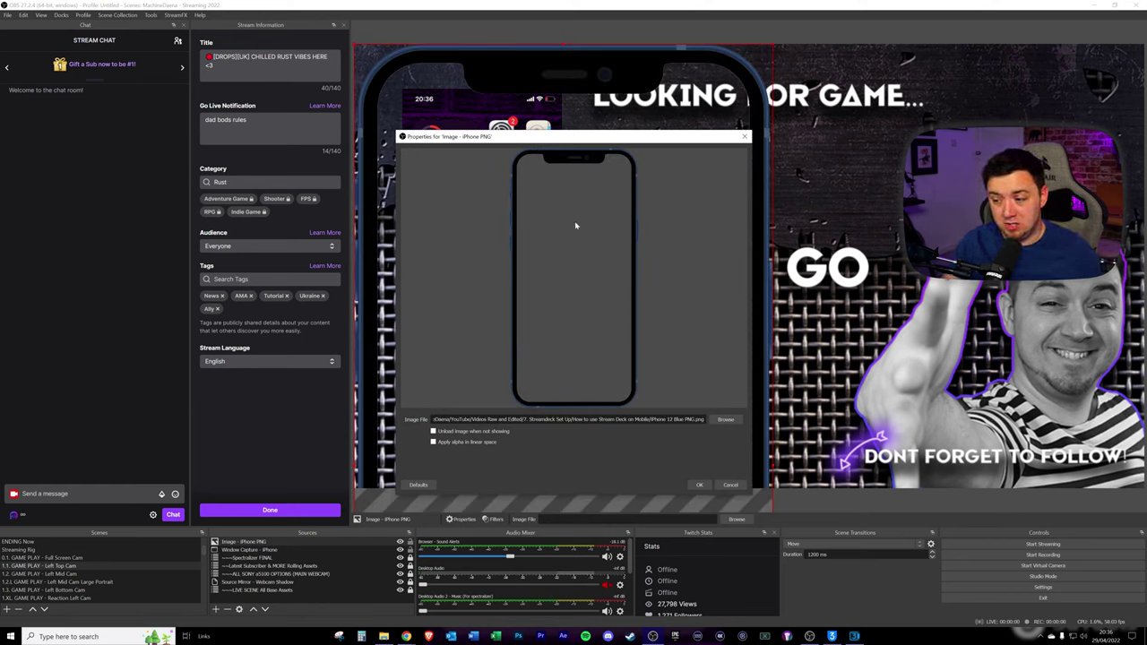
left_click(700, 485)
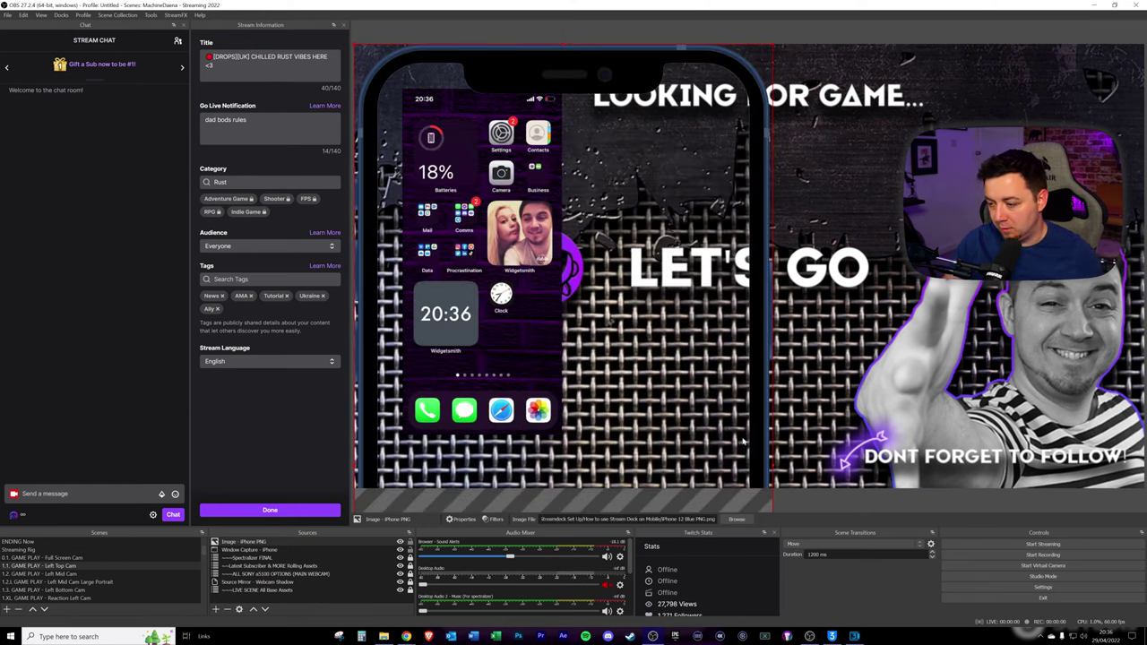
left_click_drag(772, 43, 631, 122)
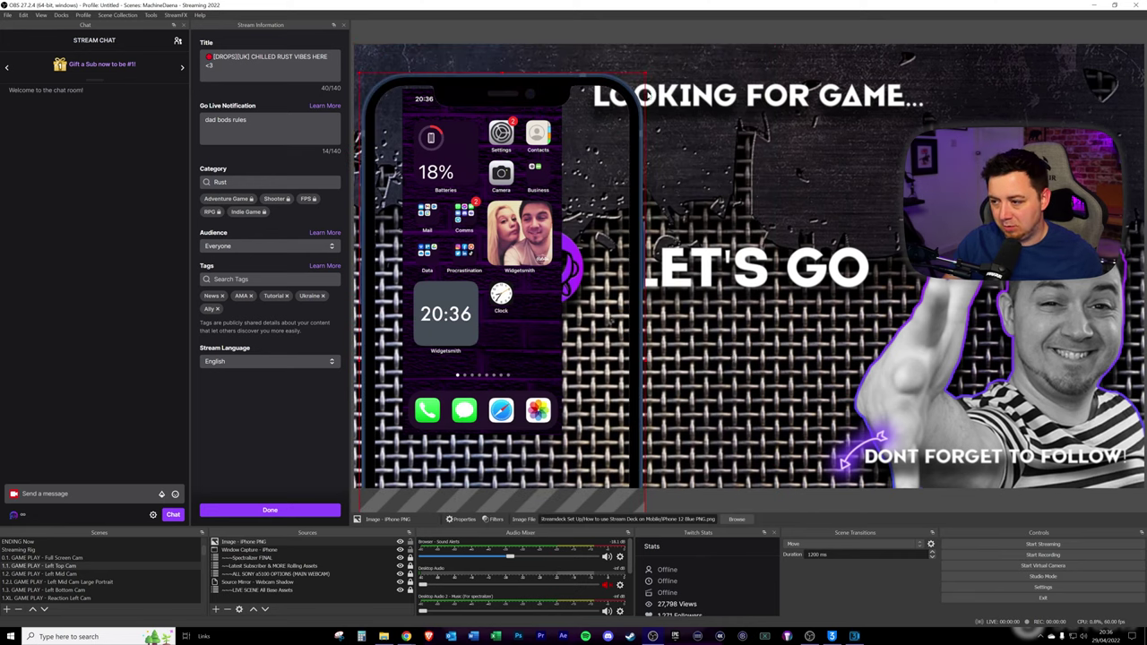
left_click_drag(649, 79, 571, 93)
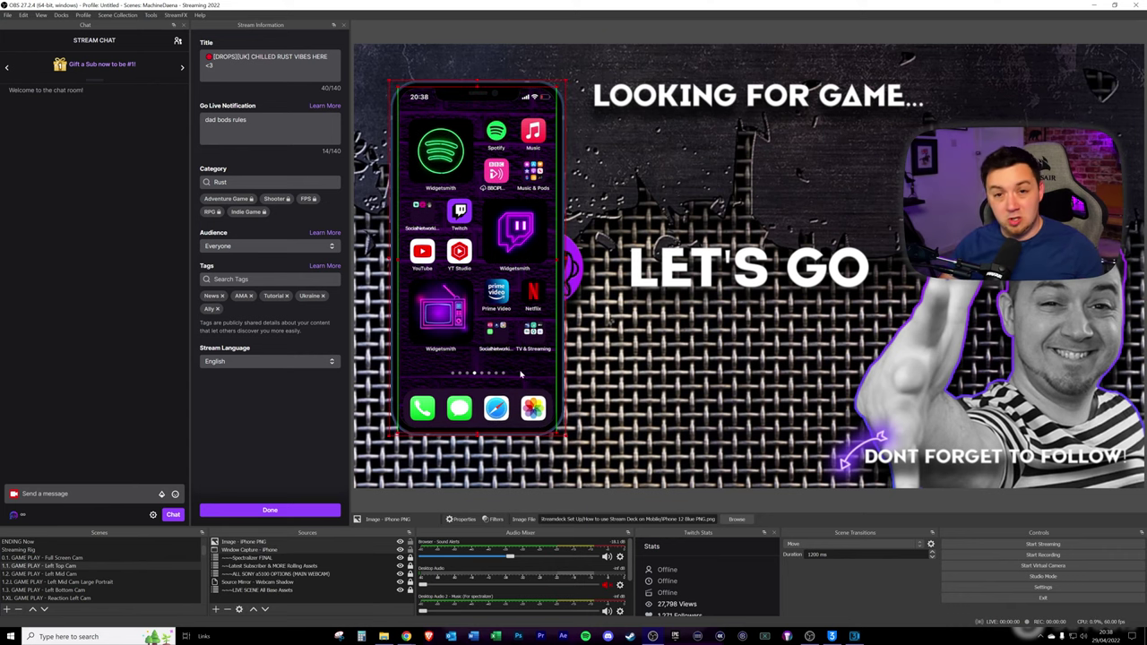
- Nudge the 'Image - iPhone PNG' frame slightly down-right to align it, then deselect it
mouse_move(522, 373)
left_mouse_down()
mouse_move(532, 388)
mouse_move(531, 368)
mouse_move(530, 379)
left_mouse_up()
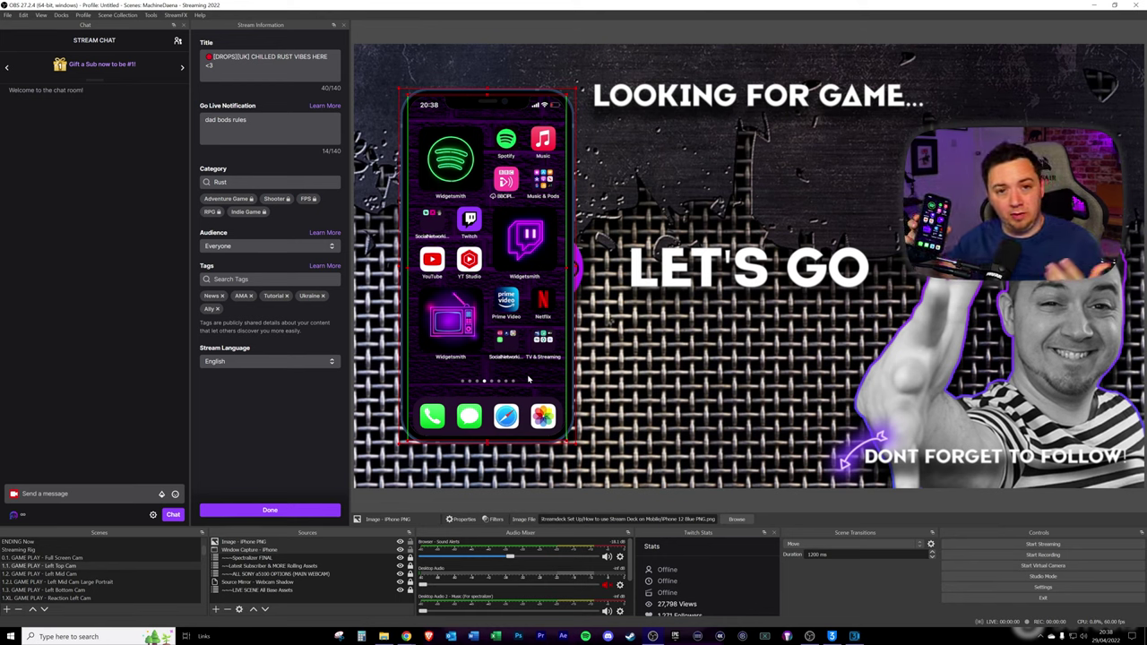
left_click(567, 509)
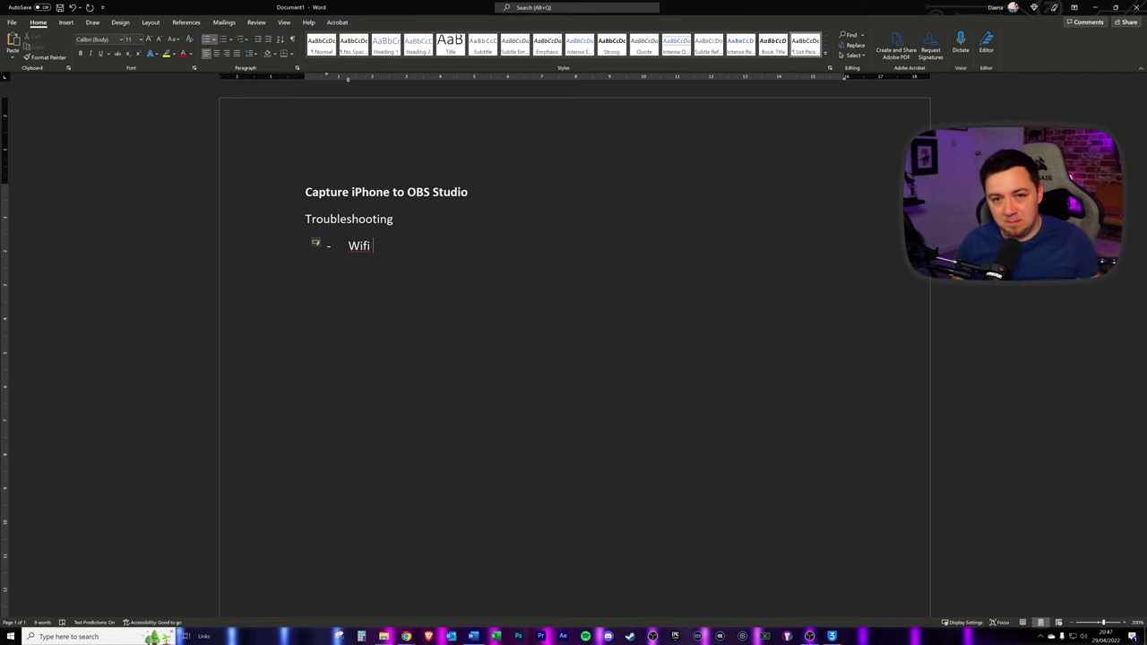
- Add an 'iPhone version' bullet below Wifi in the Troubleshooting list
key("Return")
type("iPhone version")
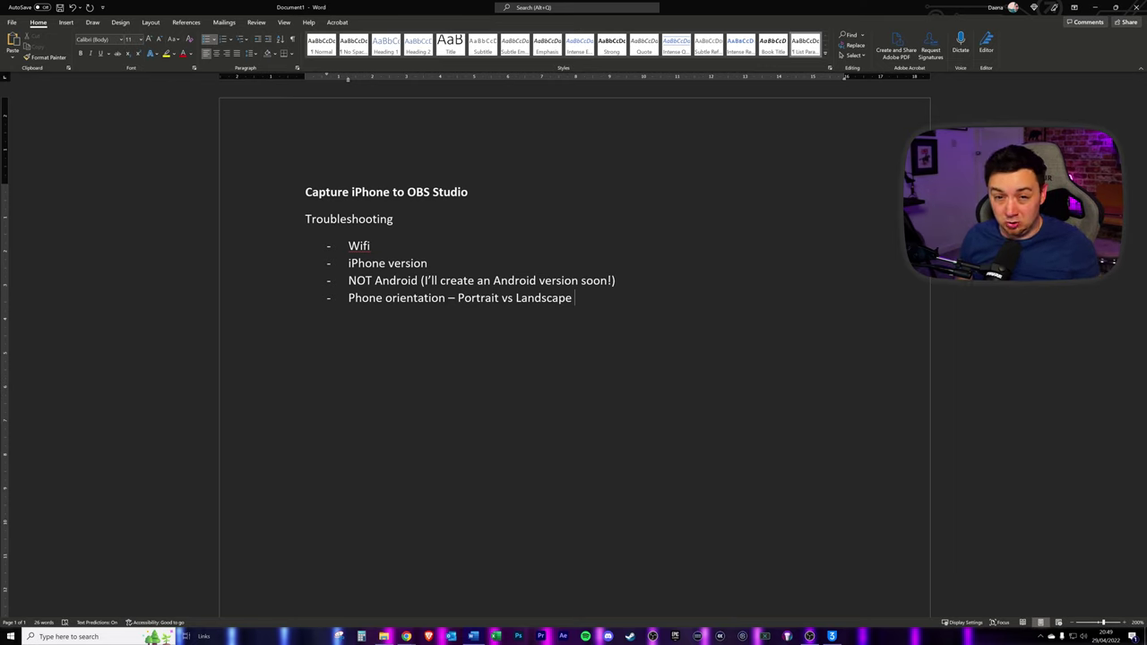
- Add a 'Windows settings' bullet below the phone orientation point
key("Return")
type("Windows settings")
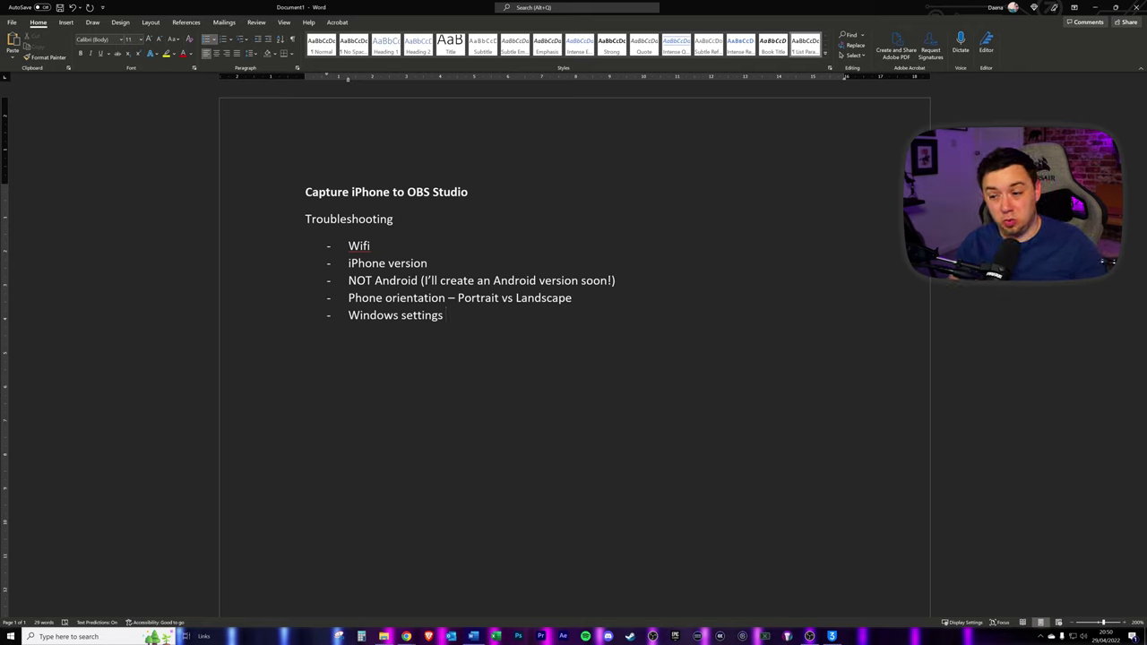